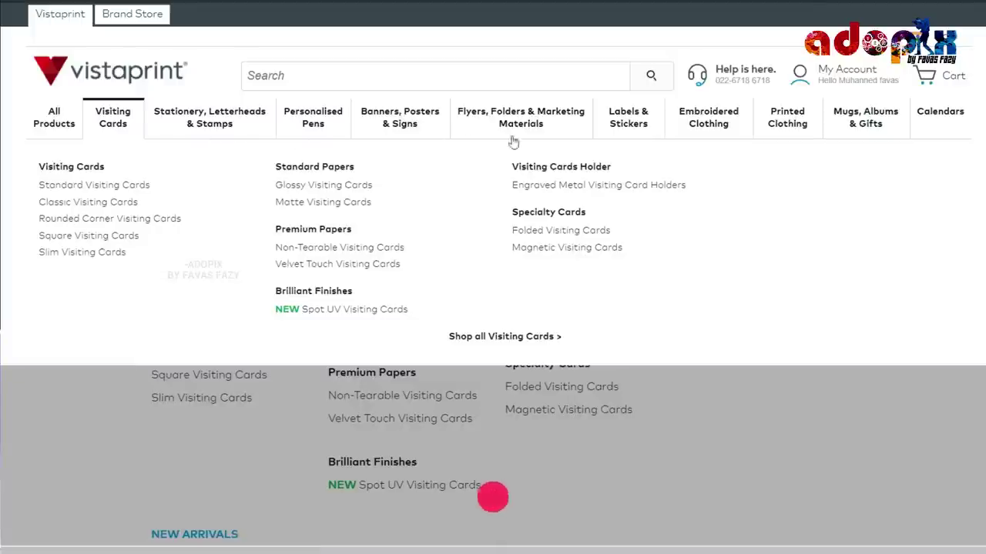
Open the Printed Clothing category and browse its Men, Women and Unisex ranges priced from ₹250
mouse_move(526, 145)
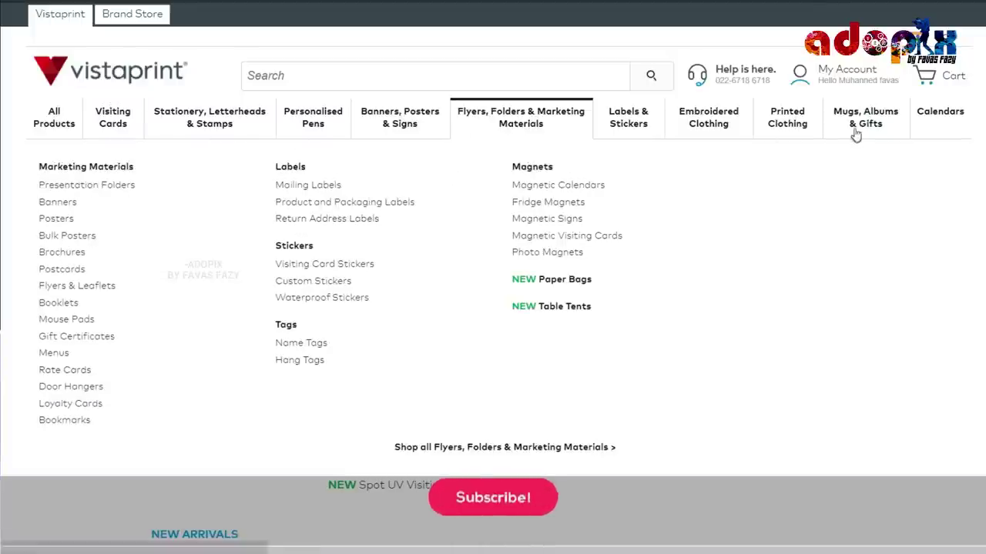
mouse_move(855, 134)
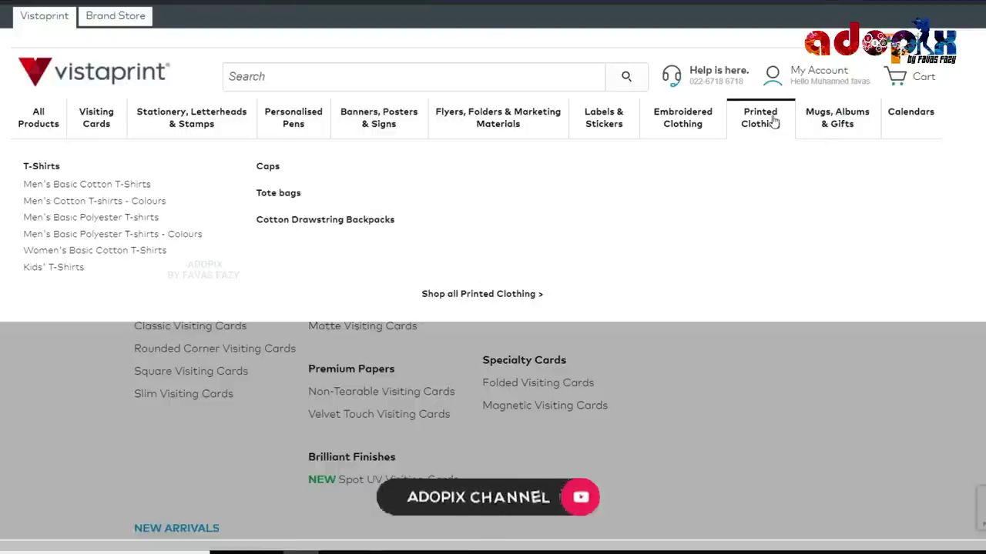
left_click(771, 117)
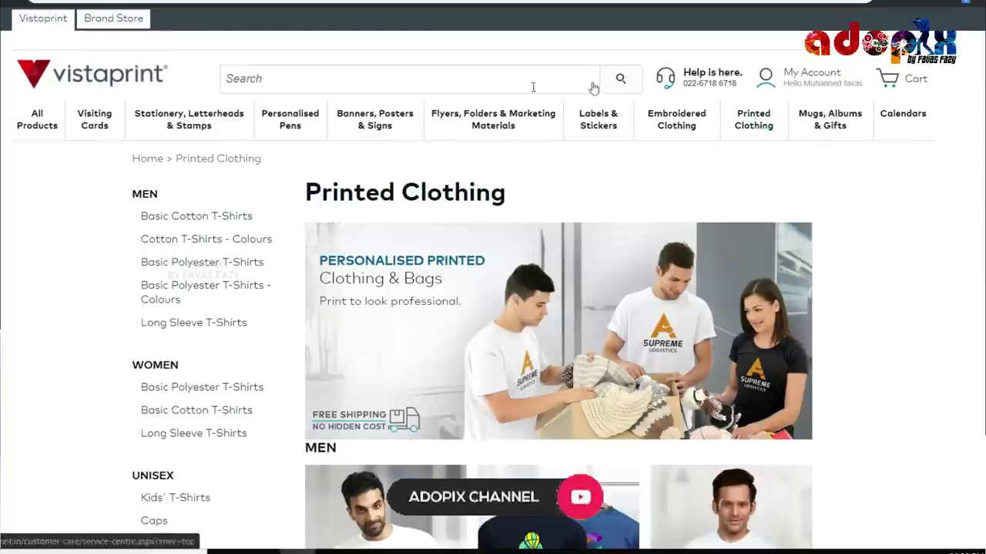
mouse_move(492, 121)
scroll(701, 283, "down", 8)
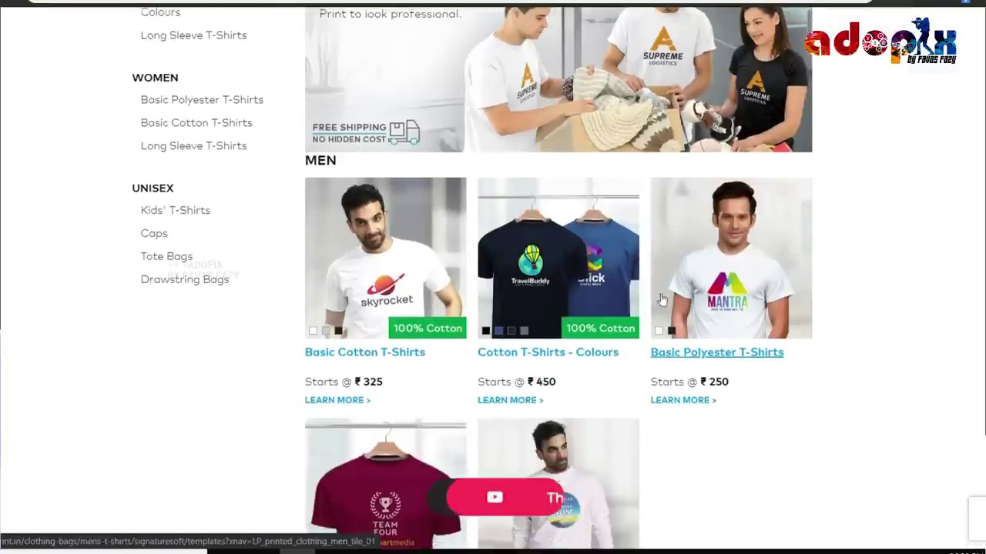
scroll(581, 227, "down", 1)
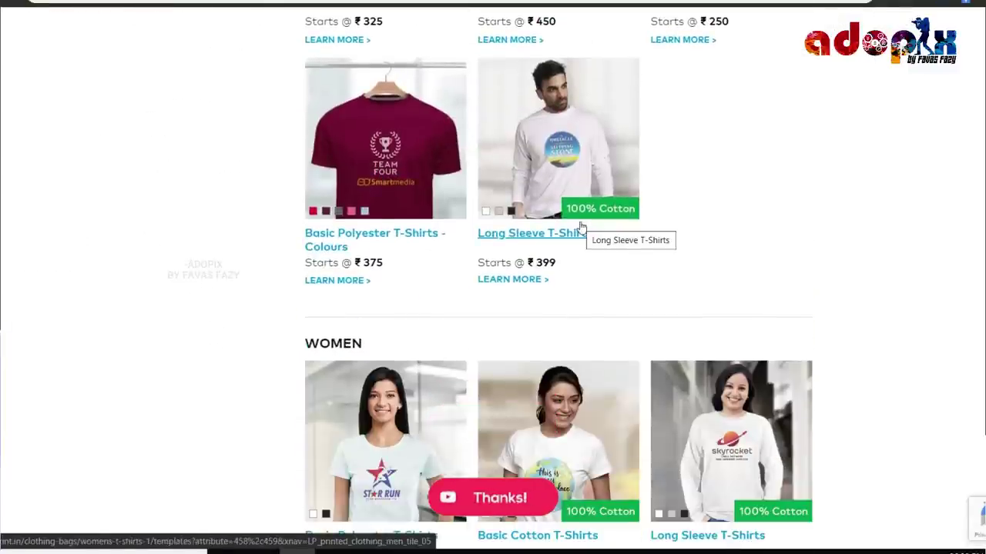
scroll(581, 227, "down", 3)
scroll(581, 227, "down", 6)
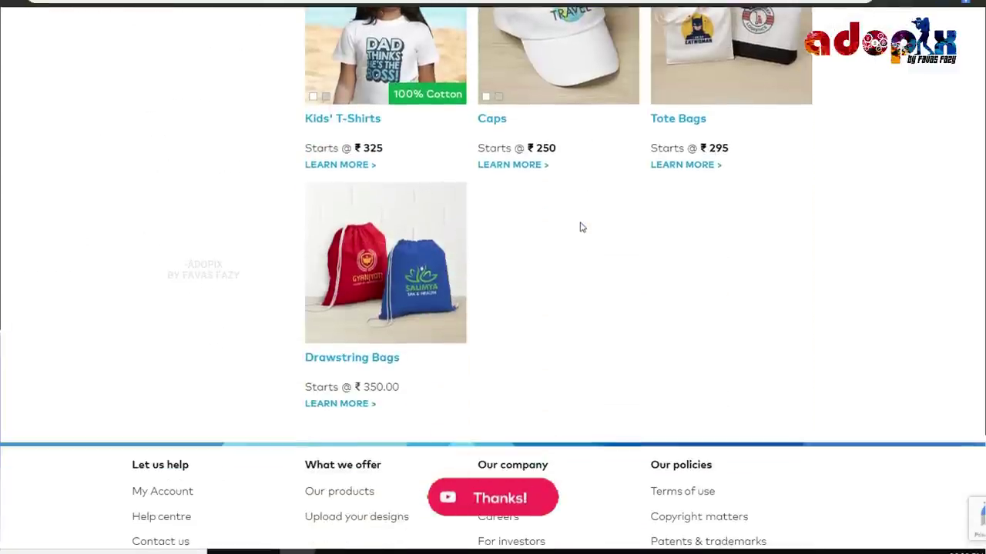
scroll(586, 229, "up", 3)
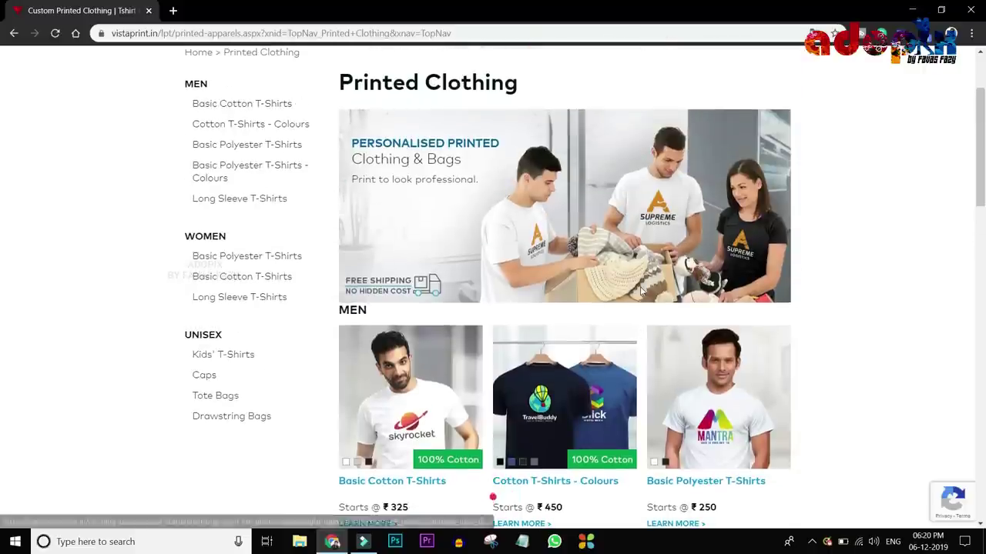
scroll(237, 163, "up", 1)
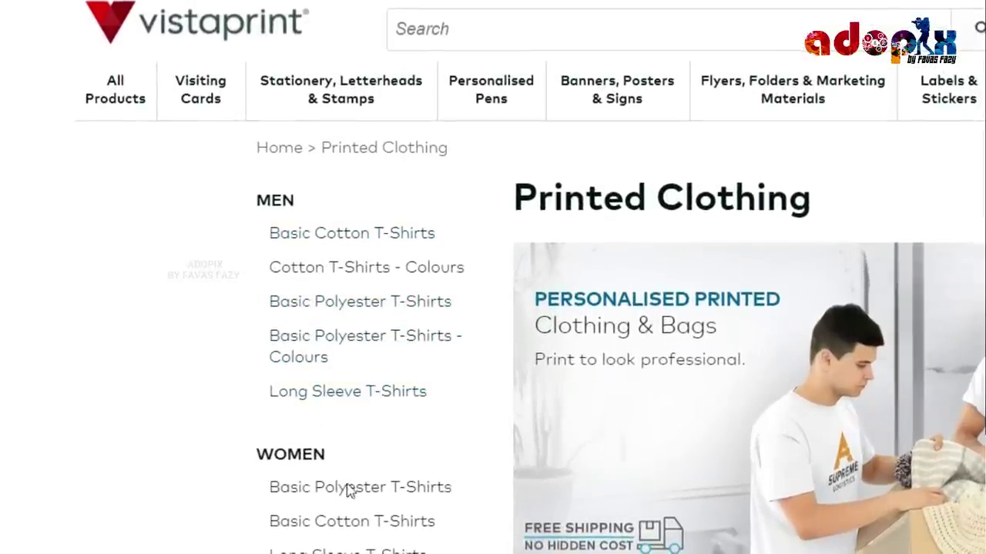
Open the Long Sleeve T-Shirts gallery and browse its 1621 templates at ₹399 each
left_click(326, 400)
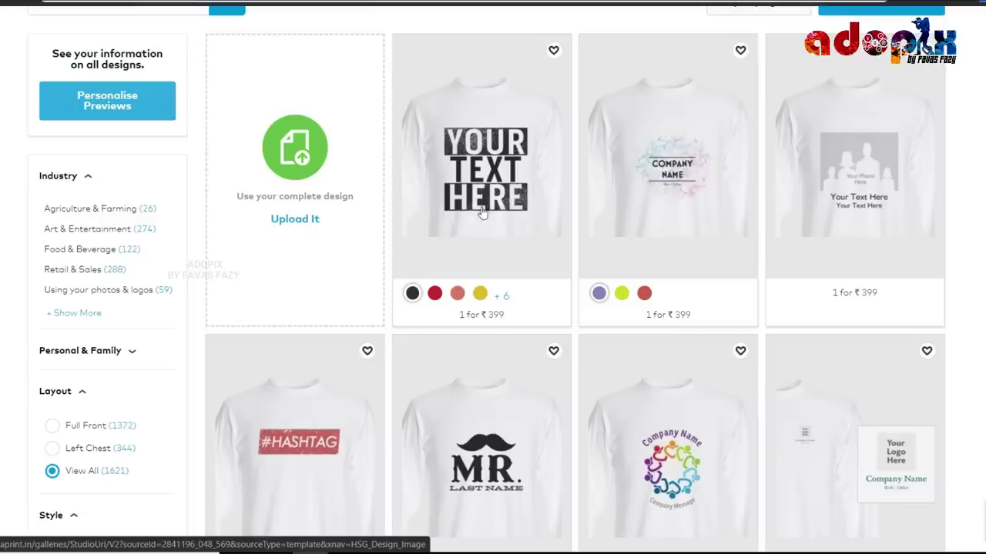
scroll(466, 195, "down", 1)
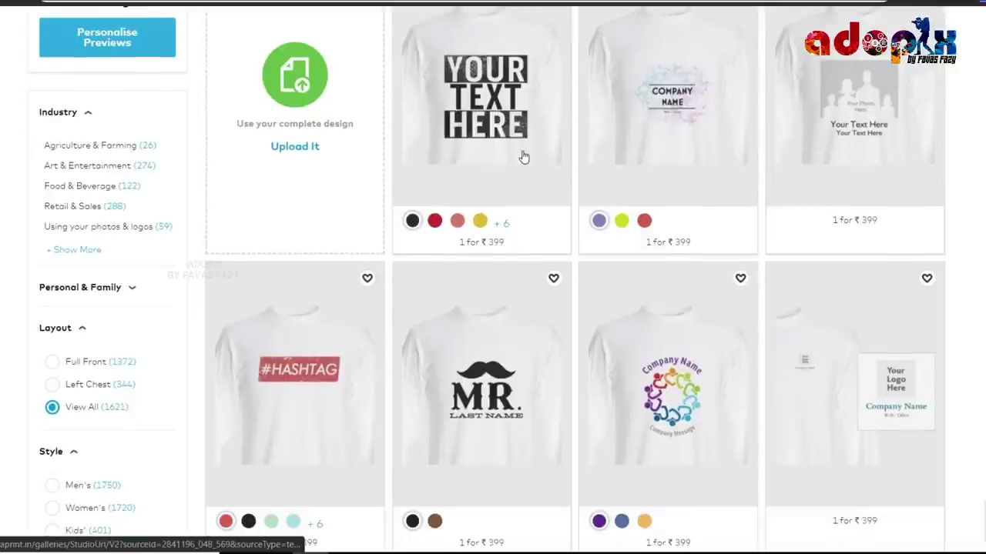
scroll(581, 172, "down", 2)
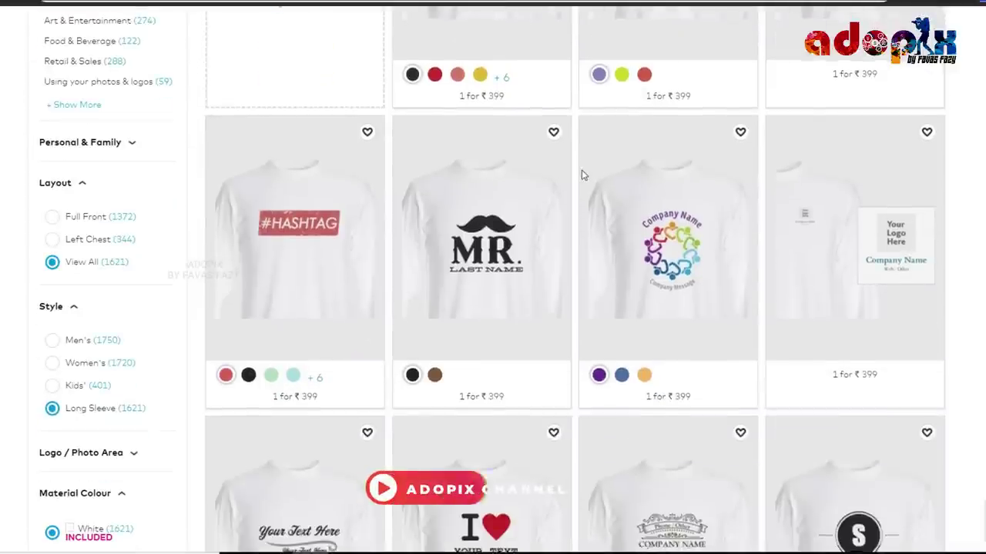
scroll(582, 176, "down", 1)
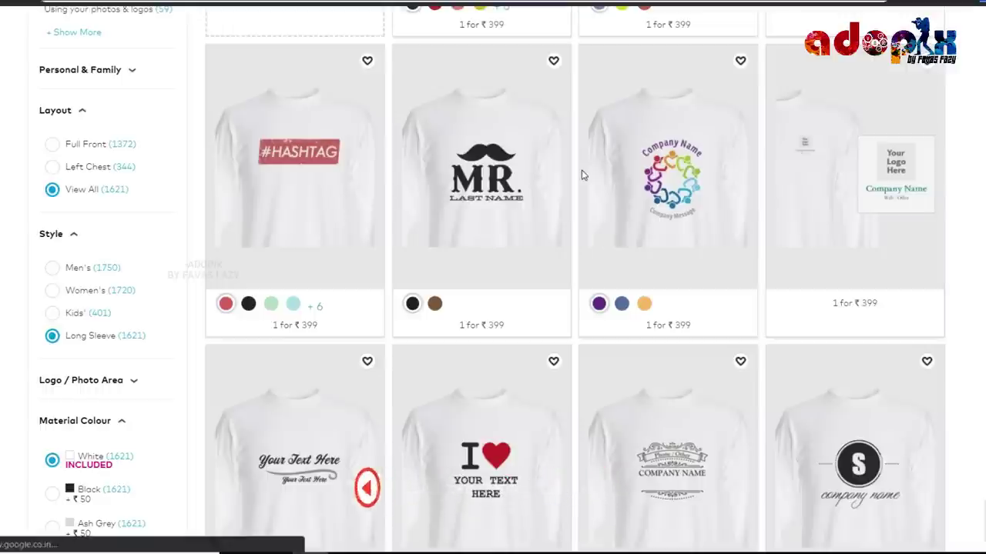
scroll(583, 171, "down", 2)
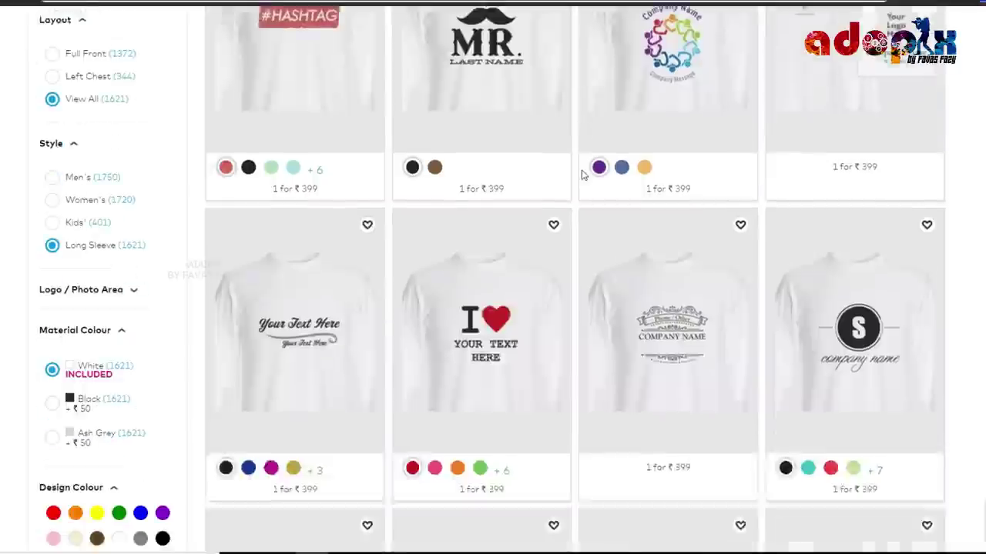
scroll(642, 262, "up", 5)
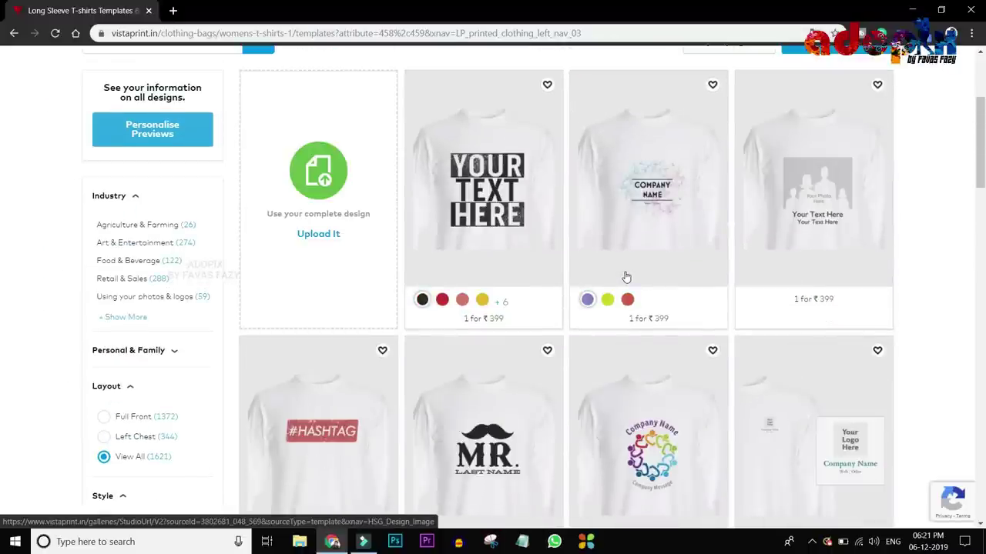
Start an Upload It design using the first full-front Long Sleeve format
left_click(325, 197)
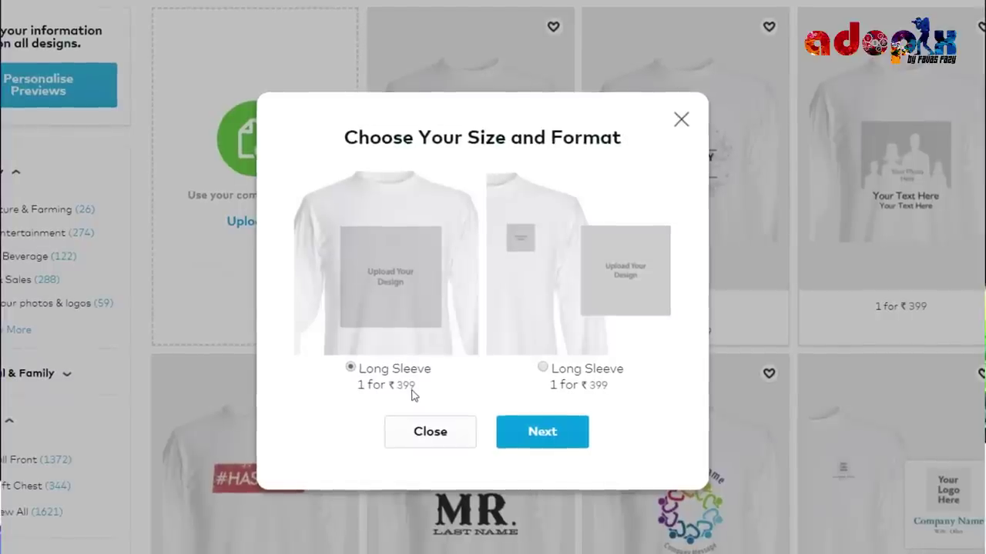
left_click(542, 433)
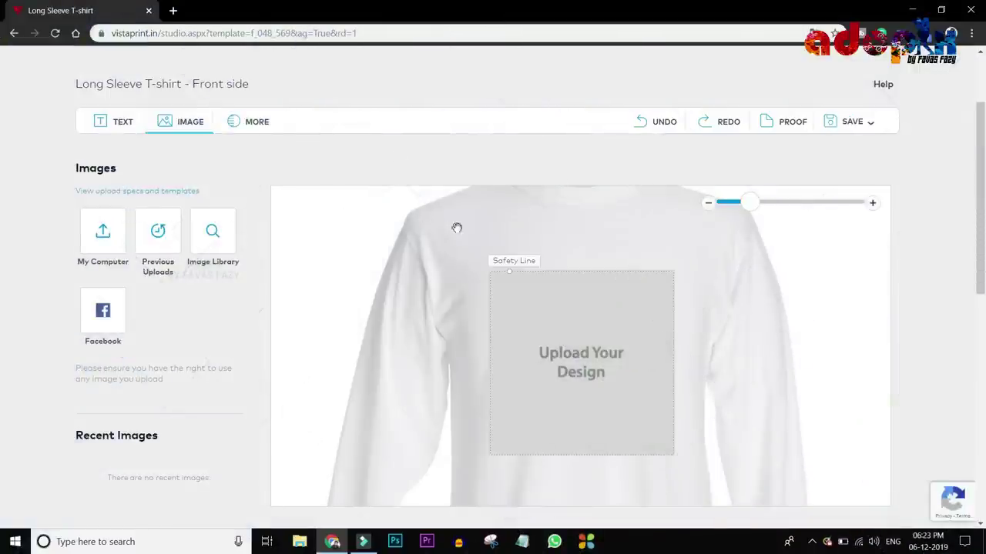
Select the front Upload Your Design area and choose Add Image from files on the computer
scroll(770, 206, "down", 2)
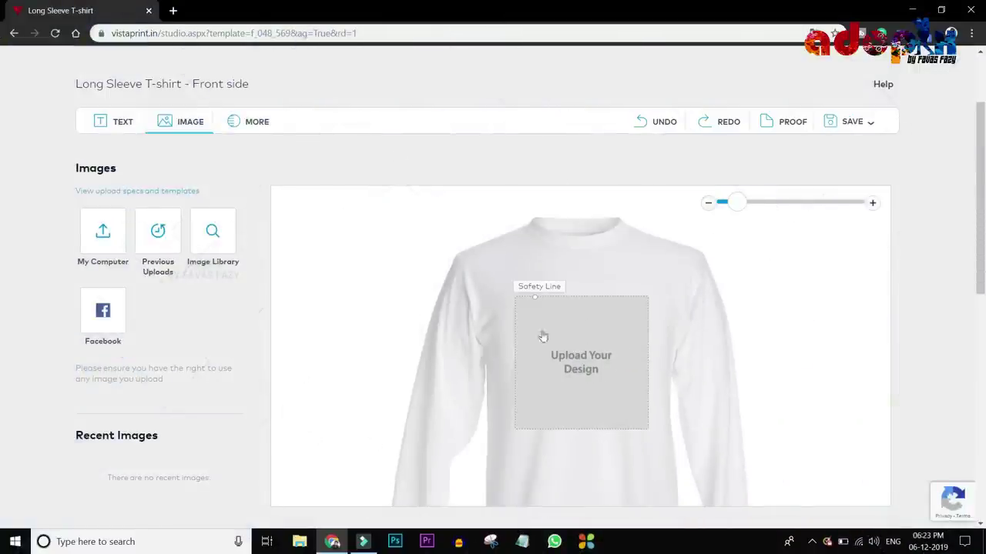
scroll(543, 337, "down", 1)
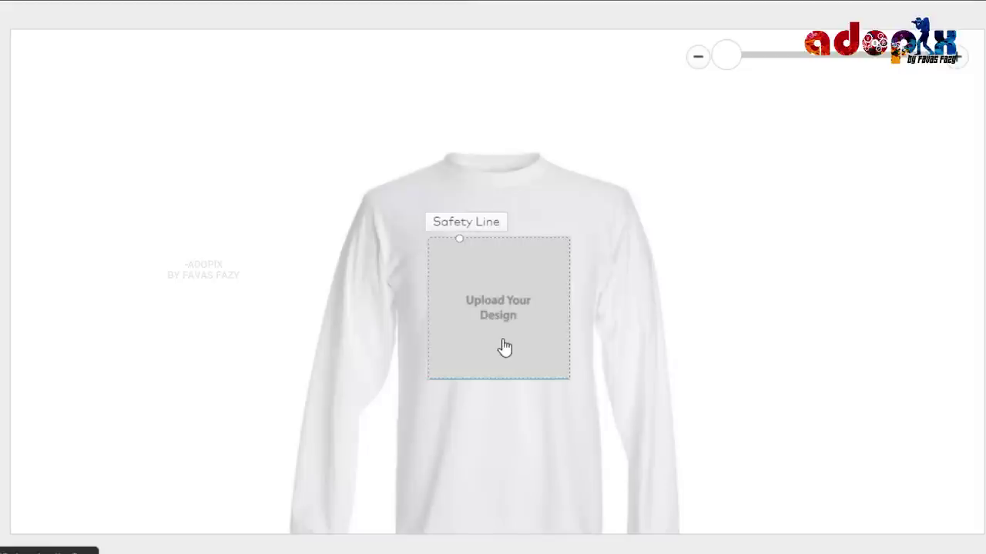
left_click(488, 311)
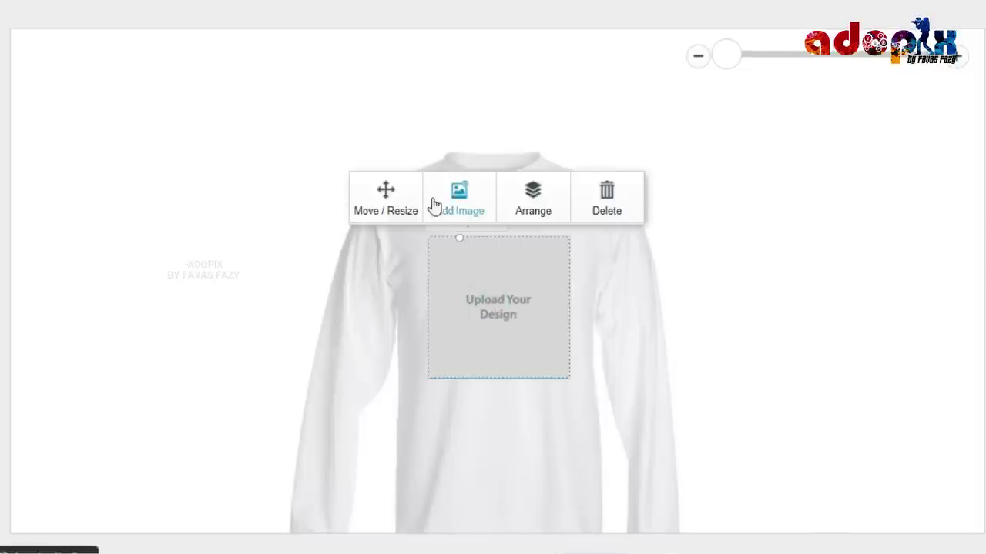
left_click(472, 204)
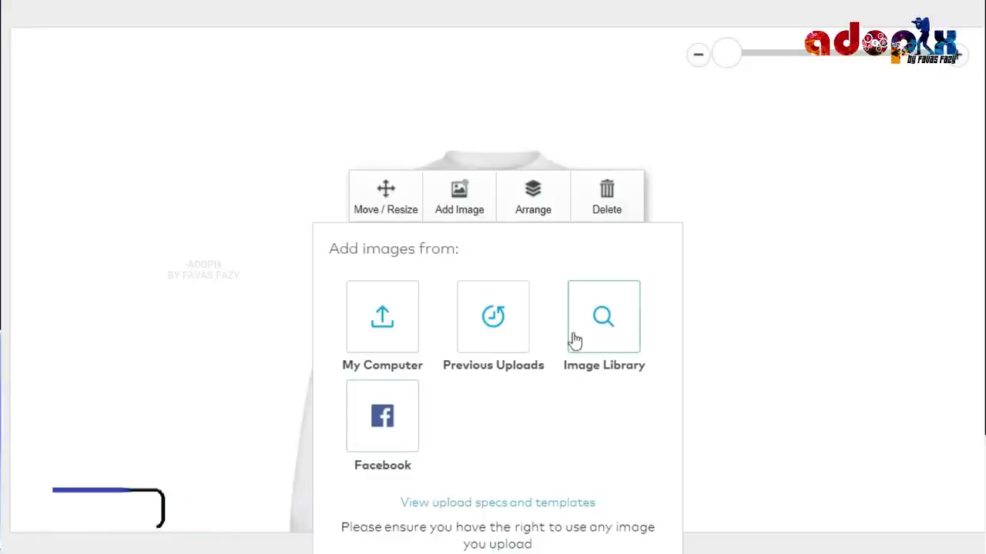
left_click(368, 331)
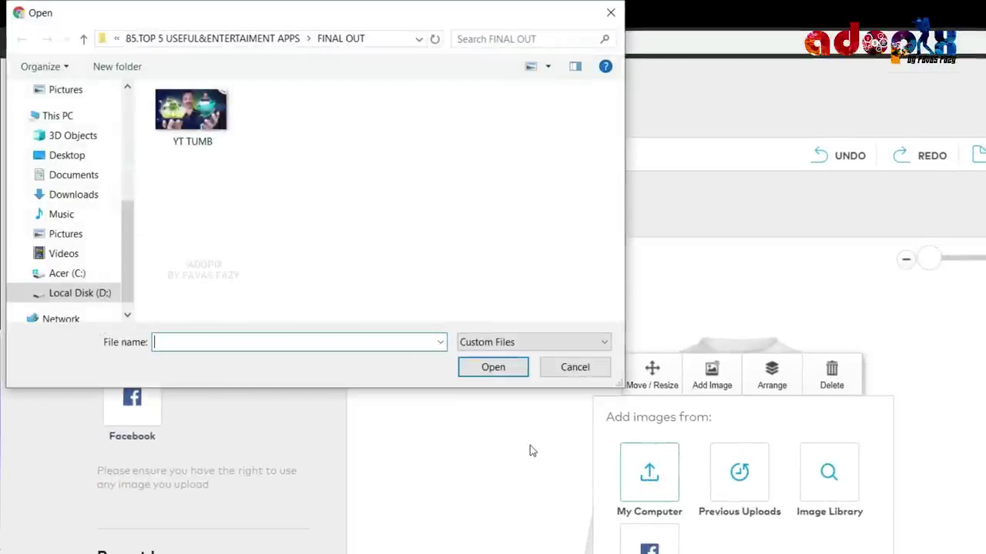
Upload the logo PNG from Local Disk (D:) > MY CREATION onto the shirt front
left_click(68, 296)
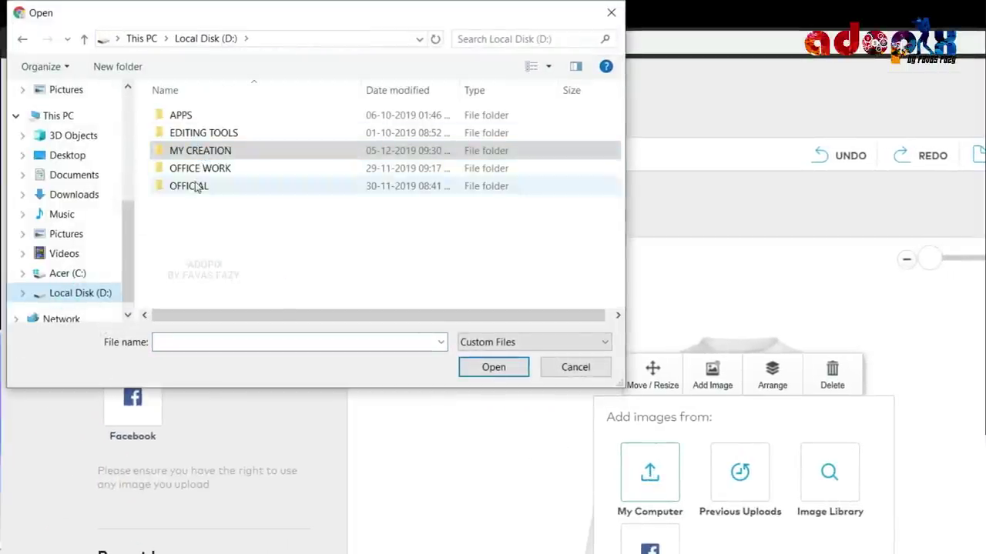
double_click(198, 154)
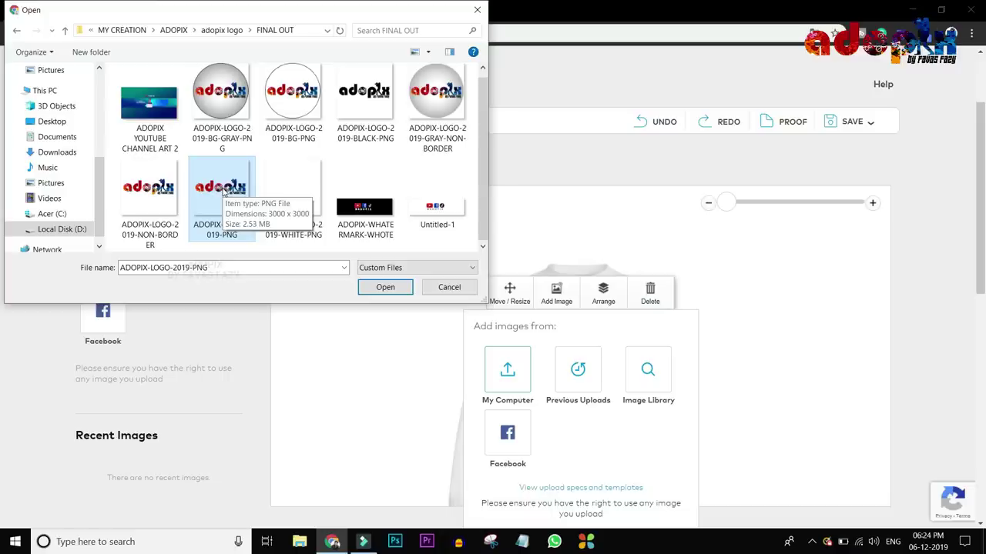
double_click(220, 209)
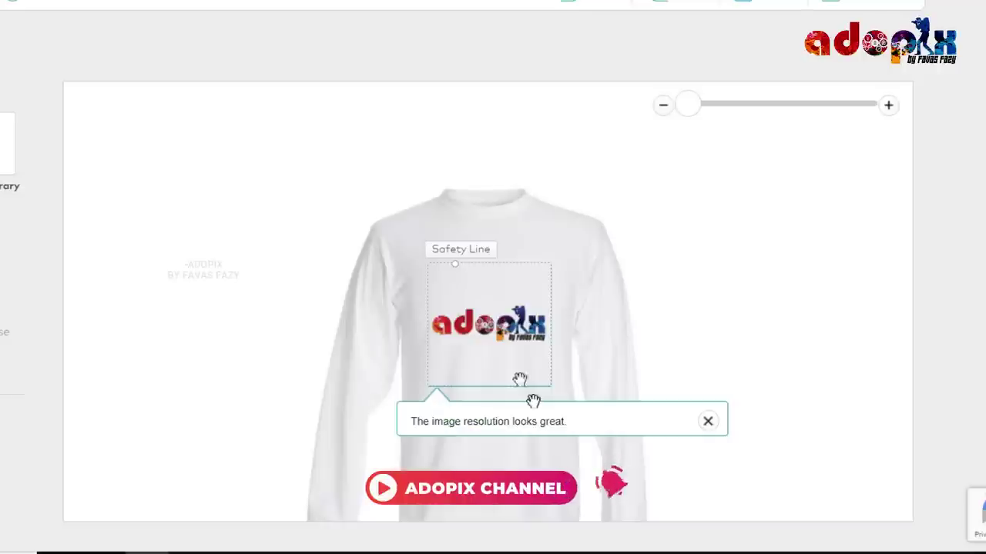
Shrink the adopix logo, raise it and centre it within the front safety line
left_click(500, 324)
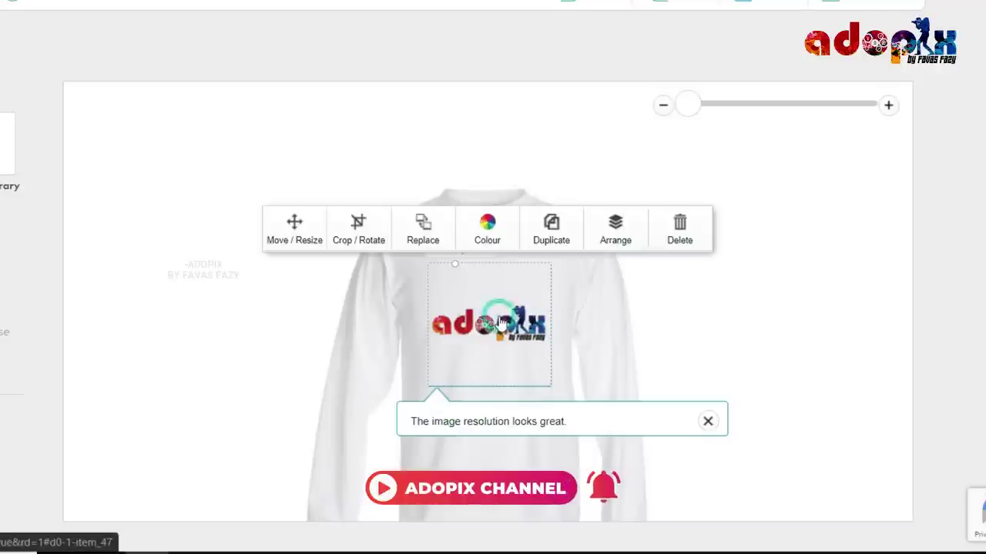
left_click(499, 330)
left_click(485, 328)
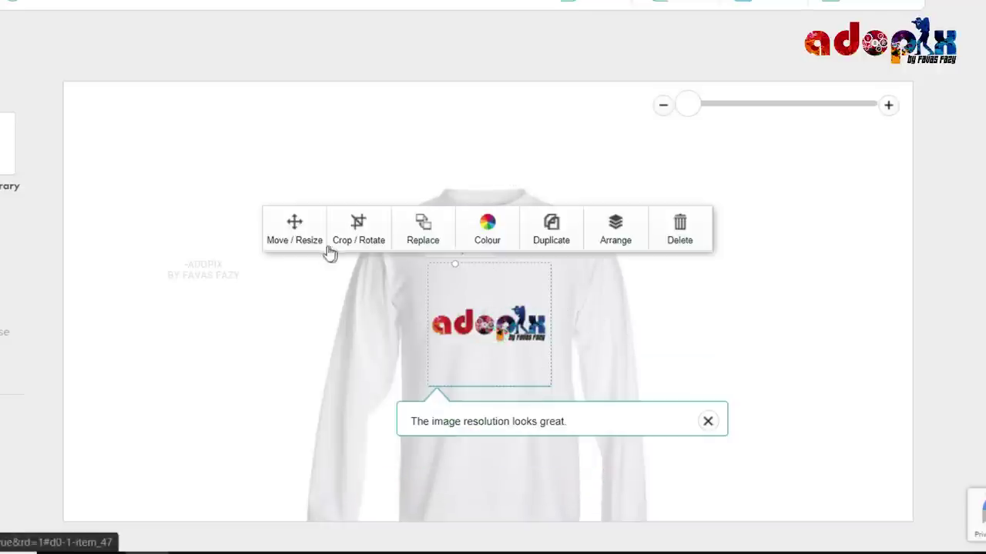
left_click(306, 231)
left_click_drag(506, 344, 508, 314)
left_click_drag(425, 352, 439, 326)
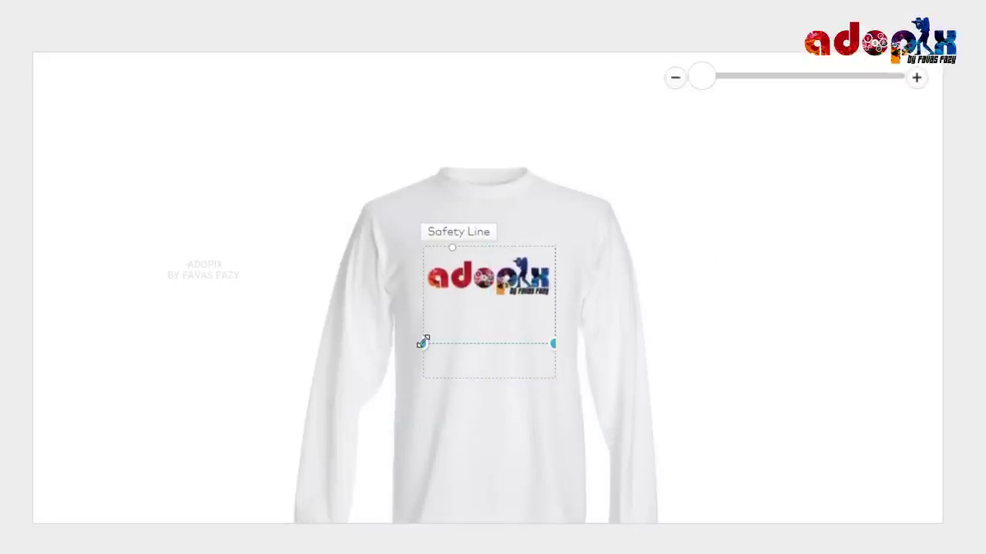
left_click_drag(487, 284, 469, 284)
left_click(498, 273)
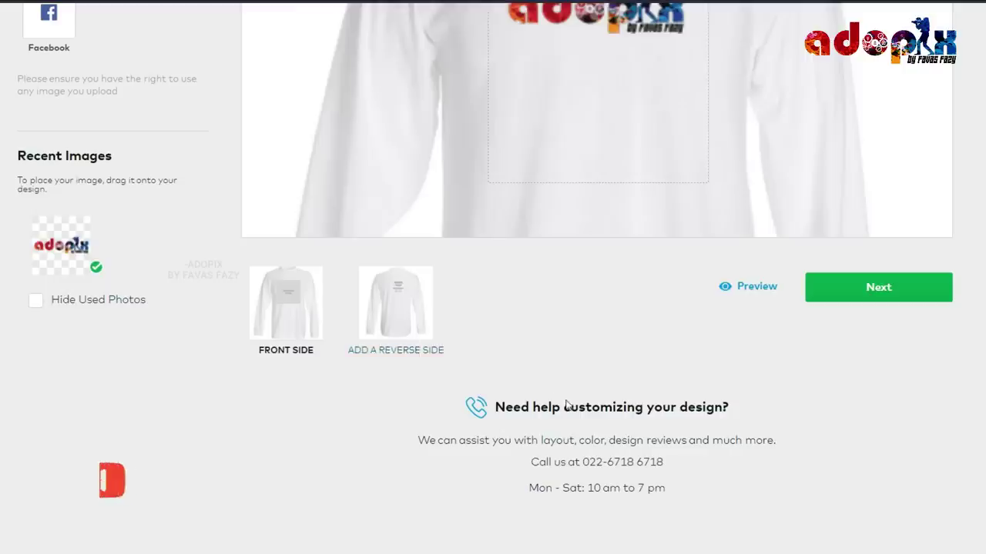
Set the shirt's reverse side to Full-Colour printing (₹100) and zoom into the back design area
scroll(929, 331, "up", 4)
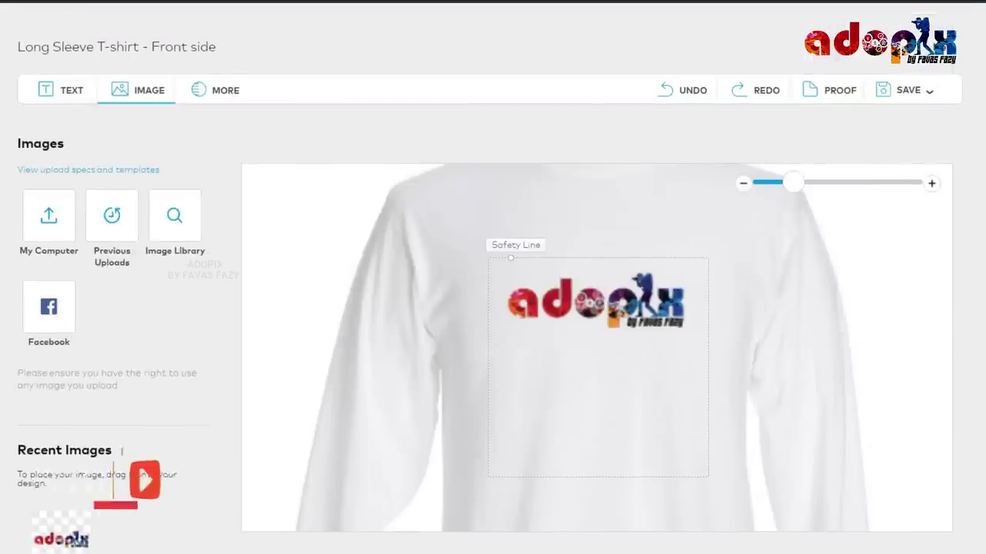
scroll(521, 320, "down", 4)
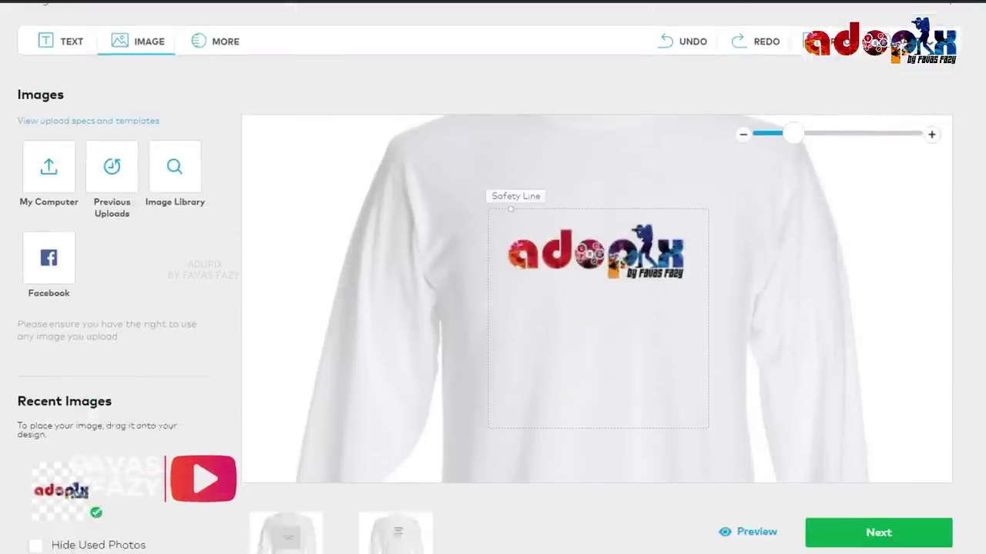
left_click(413, 332)
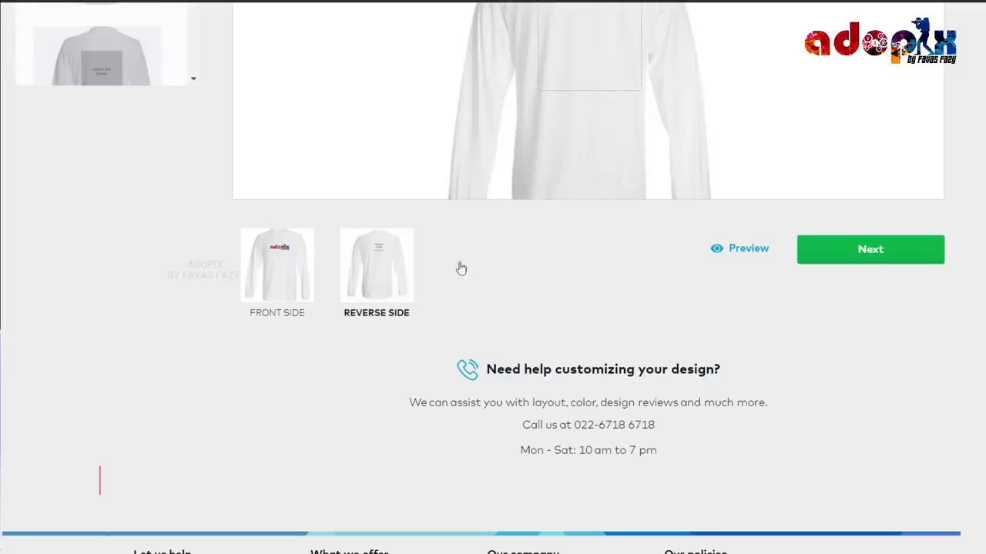
scroll(519, 187, "up", 5)
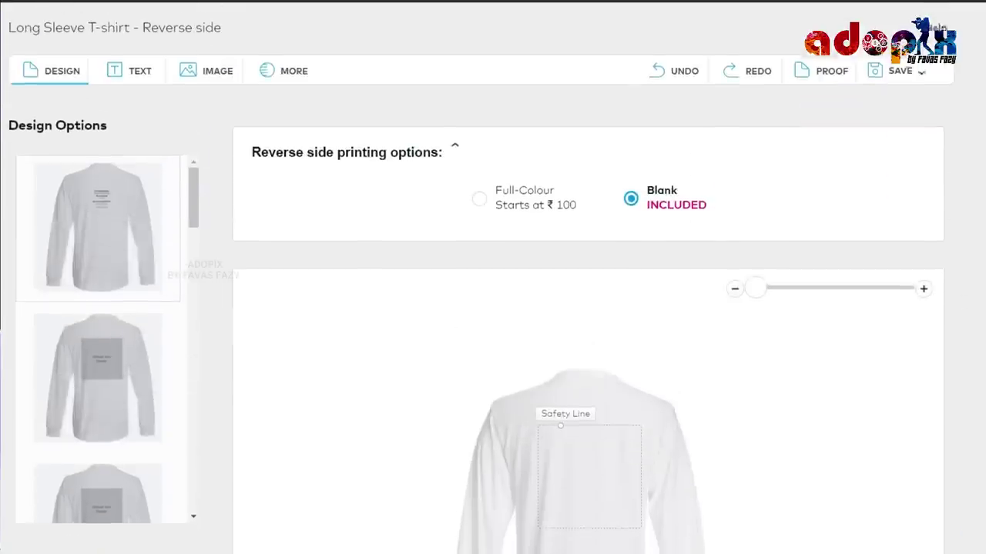
left_click(480, 203)
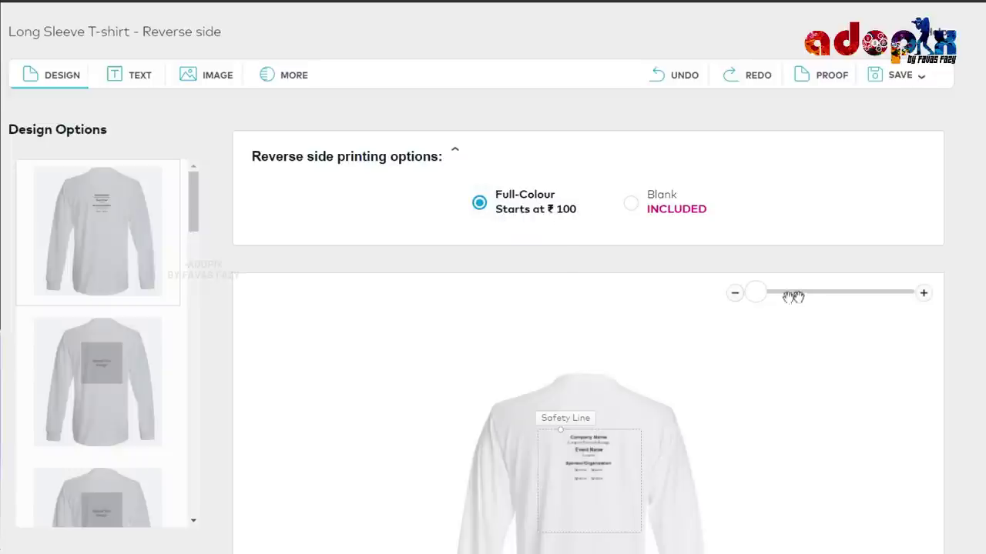
scroll(570, 452, "down", 4)
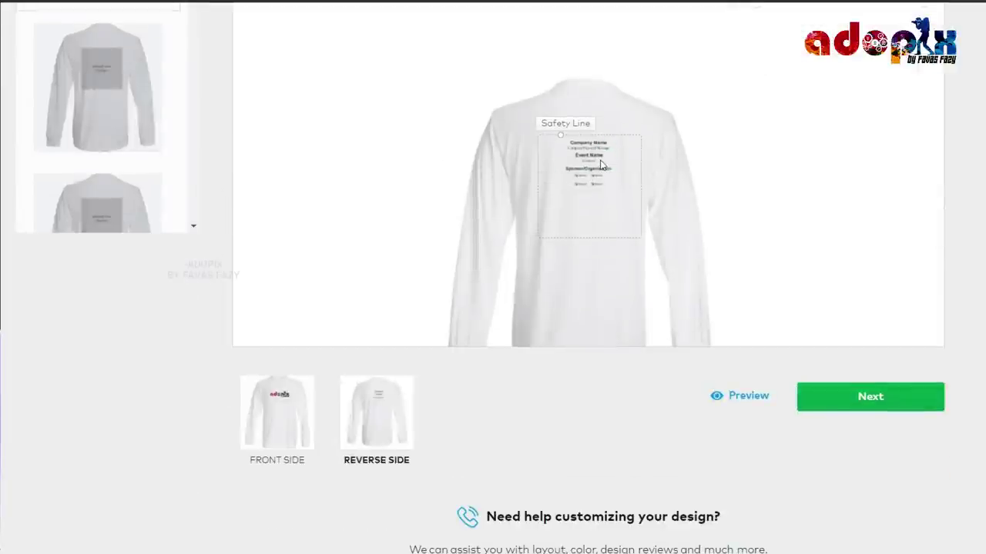
left_click(603, 164)
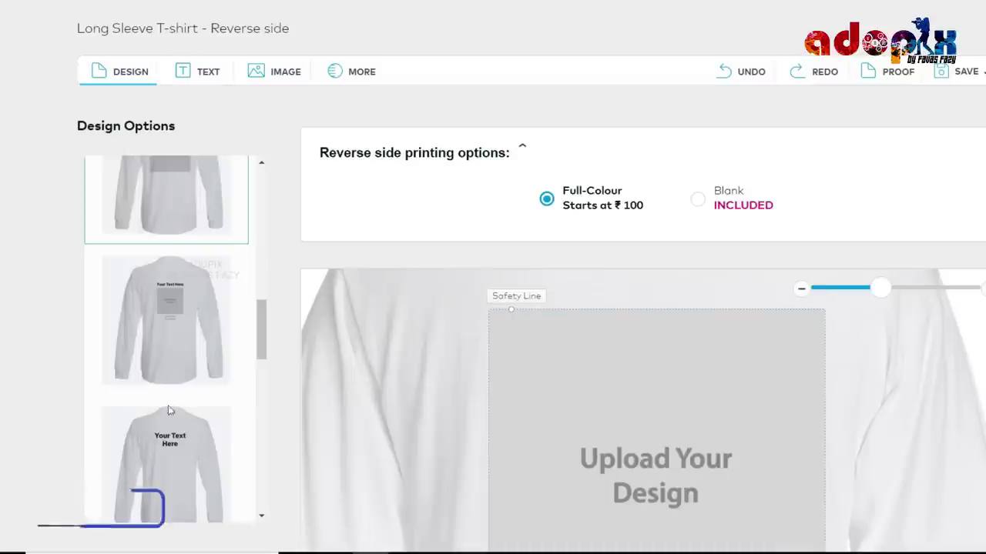
Upload the Untitled-1 image from the computer through the IMAGE tab for the back
left_click(198, 77)
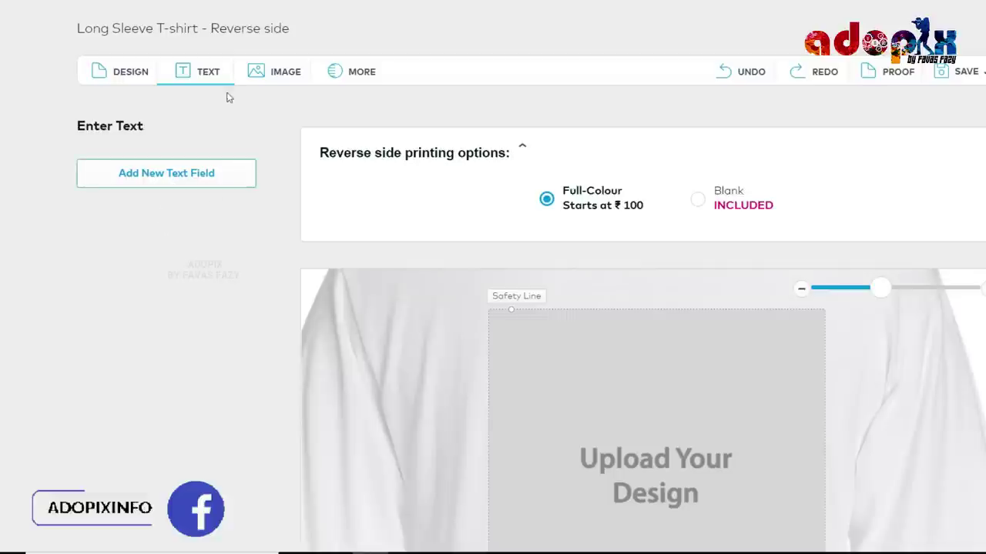
left_click(282, 70)
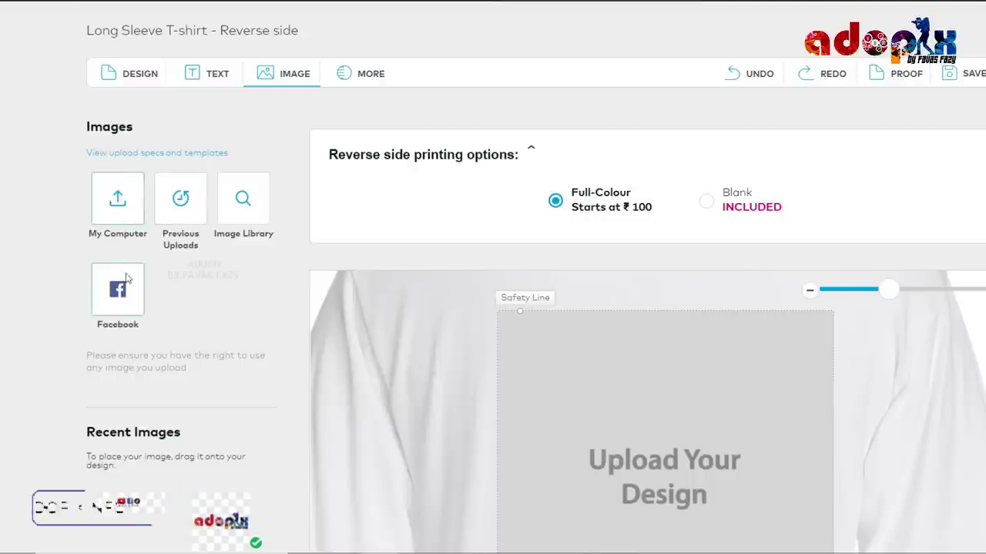
left_click(110, 203)
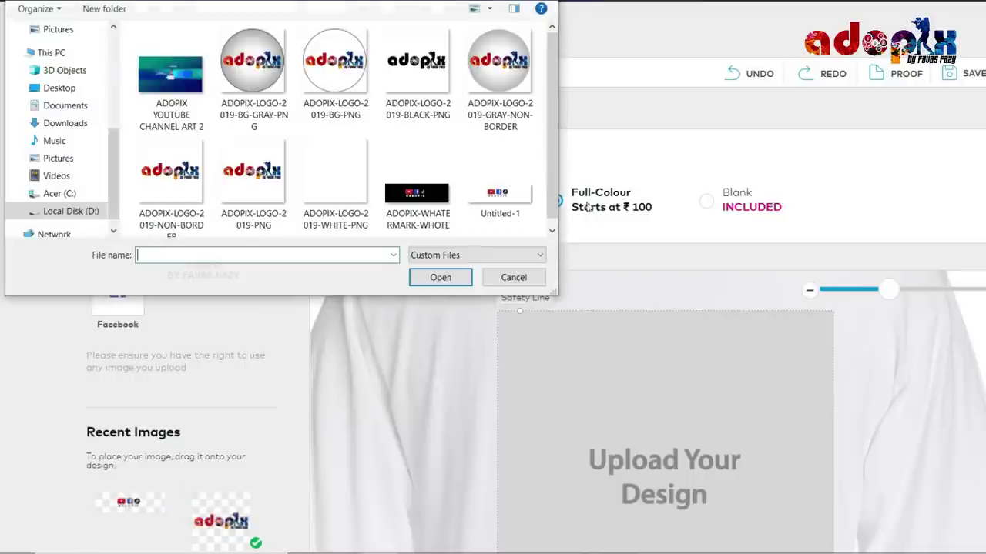
left_click(508, 195)
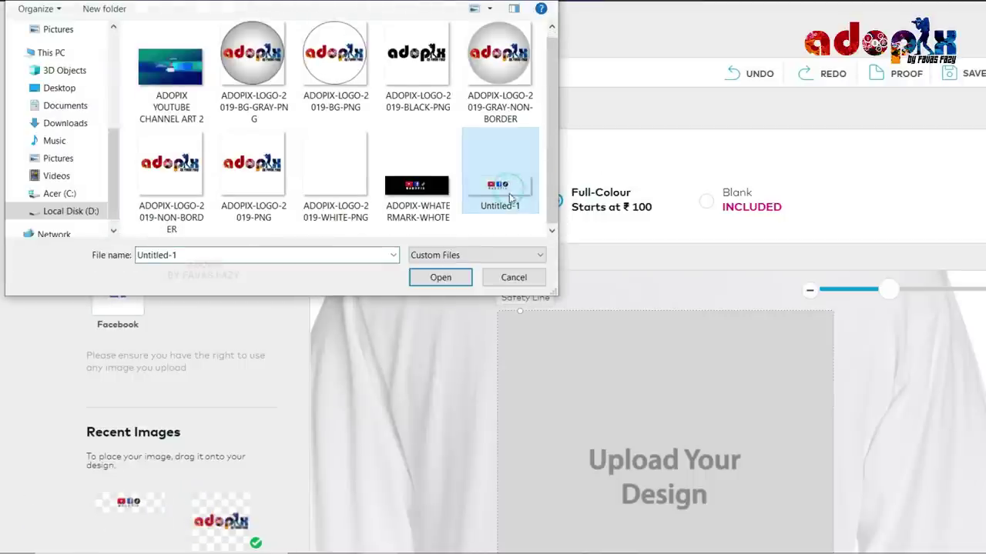
left_click(441, 277)
Place the social-media logo on the back, shrink it inside the safety line, and preview both sides
scroll(259, 449, "down", 3)
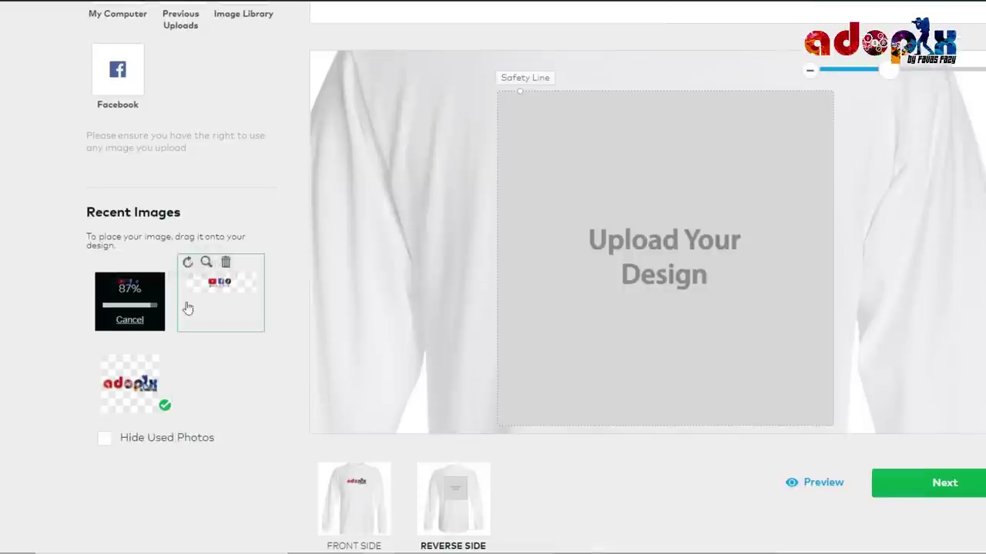
left_click_drag(130, 292, 663, 234)
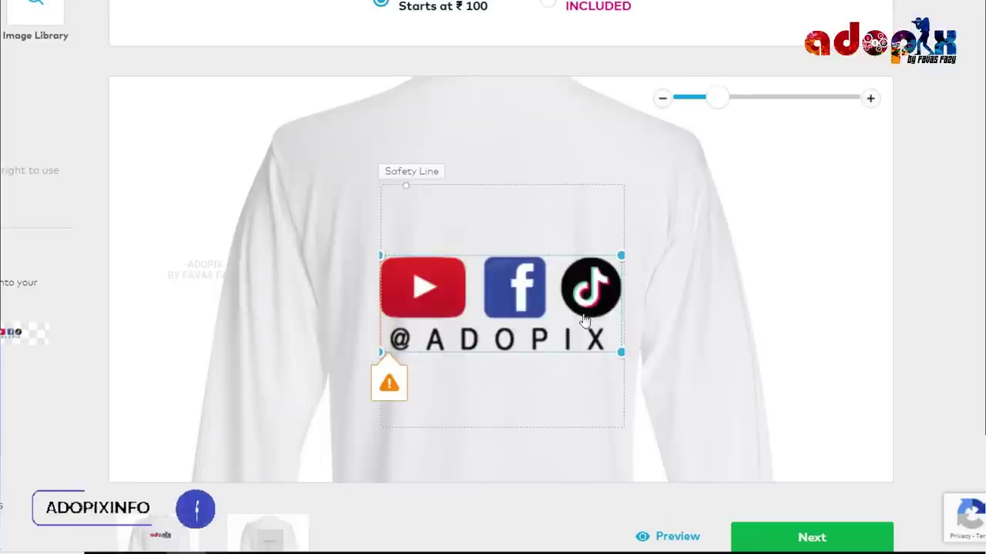
scroll(585, 319, "down", 2)
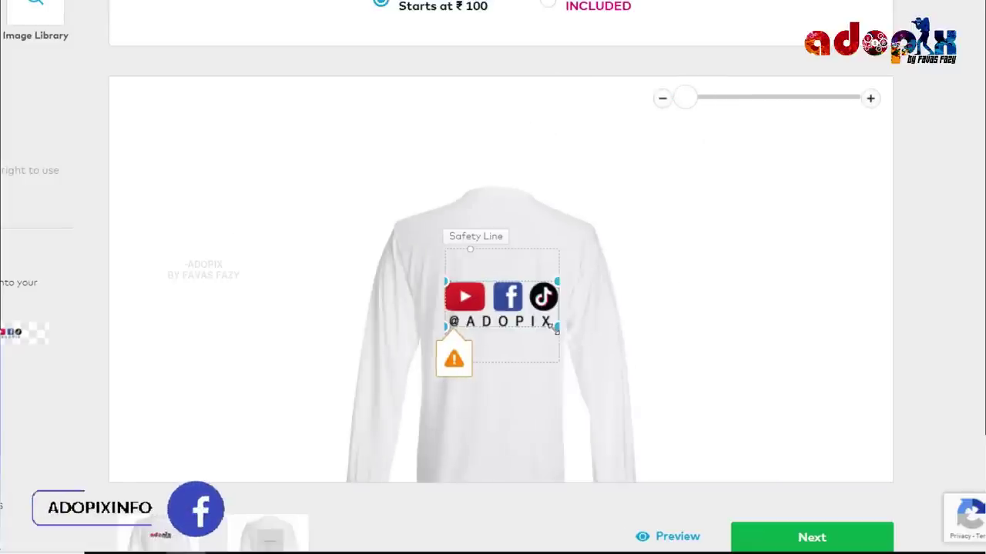
mouse_move(553, 329)
left_mouse_down()
mouse_move(526, 310)
mouse_move(541, 328)
left_mouse_up()
left_click_drag(491, 292, 510, 276)
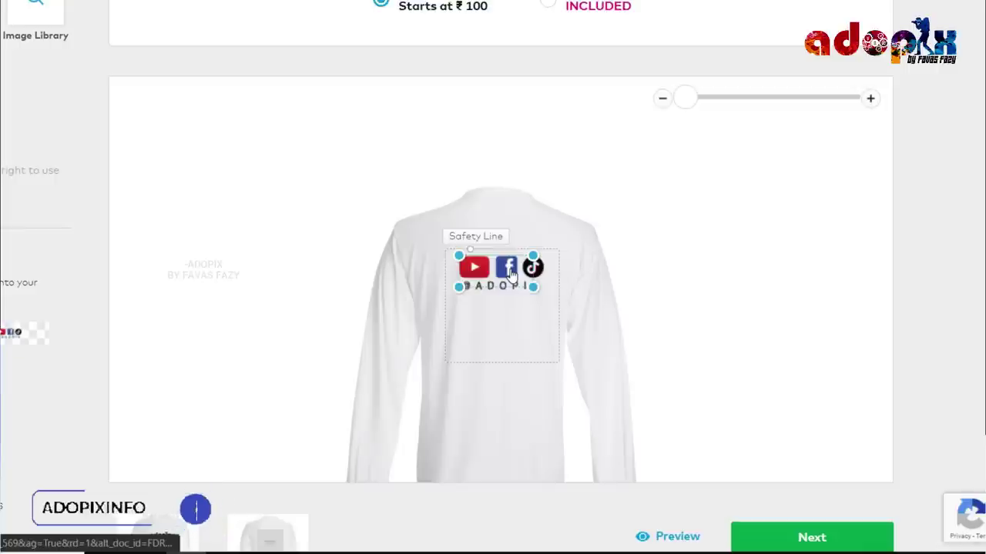
left_click(672, 535)
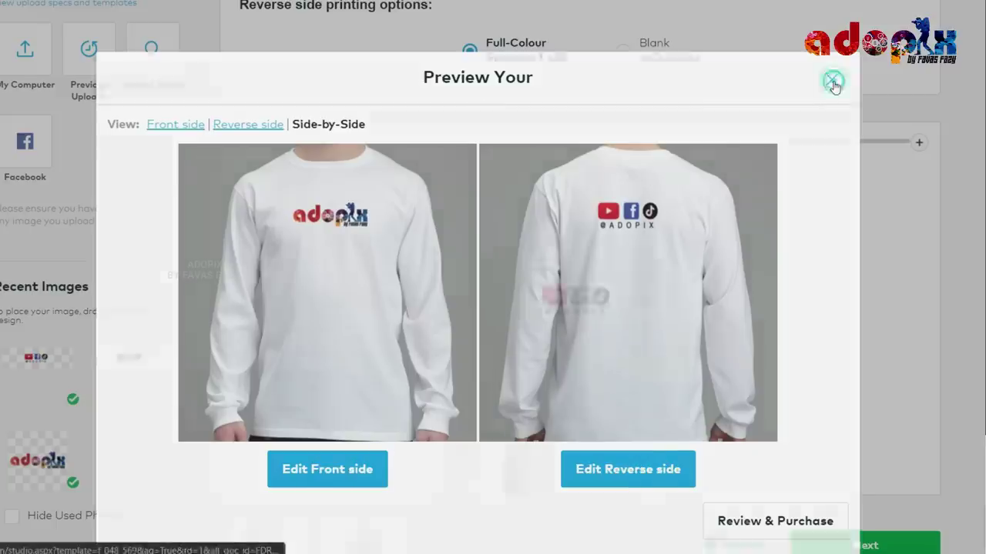
Close the preview, approve the design, and reach the order page's size list (Large, quantity 1, ₹499)
left_click(832, 80)
scroll(882, 523, "down", 2)
left_click(862, 397)
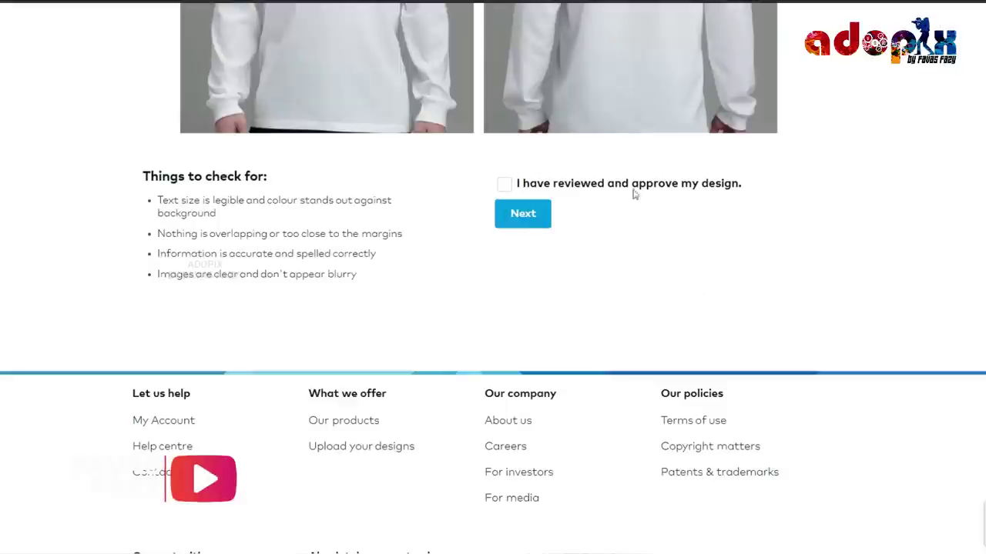
left_click(503, 185)
left_click(524, 215)
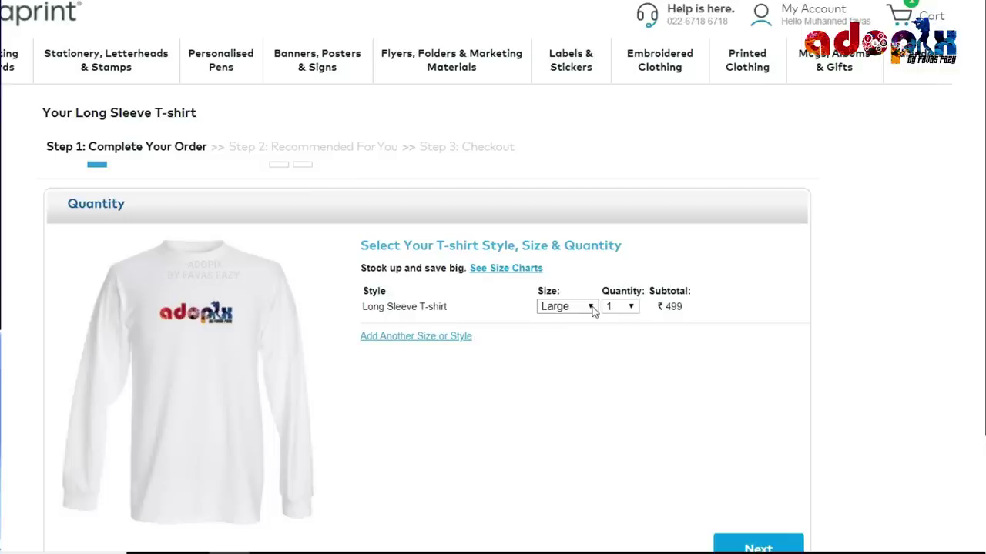
left_click(590, 307)
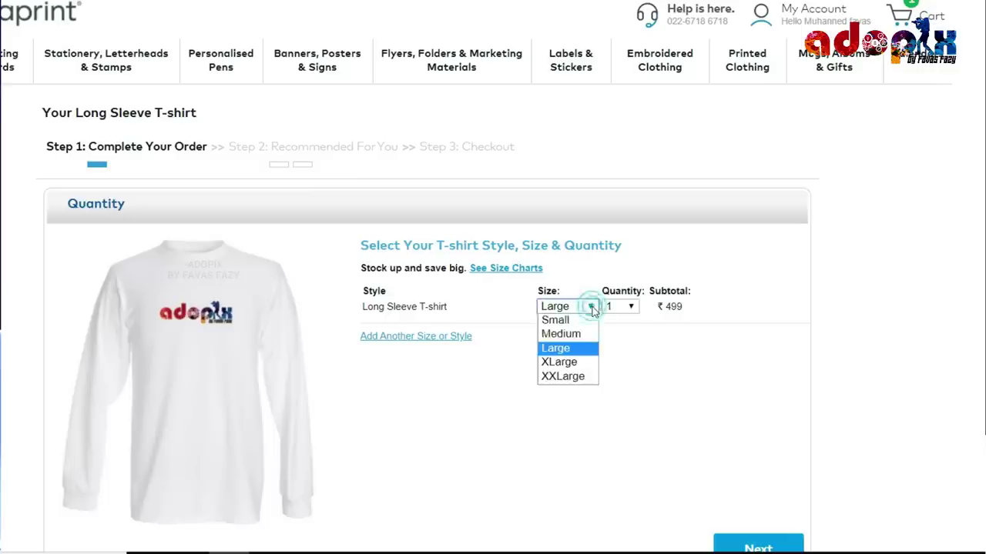
Order the long-sleeve T-shirt in size Medium with quantity 1, then continue
left_click(560, 335)
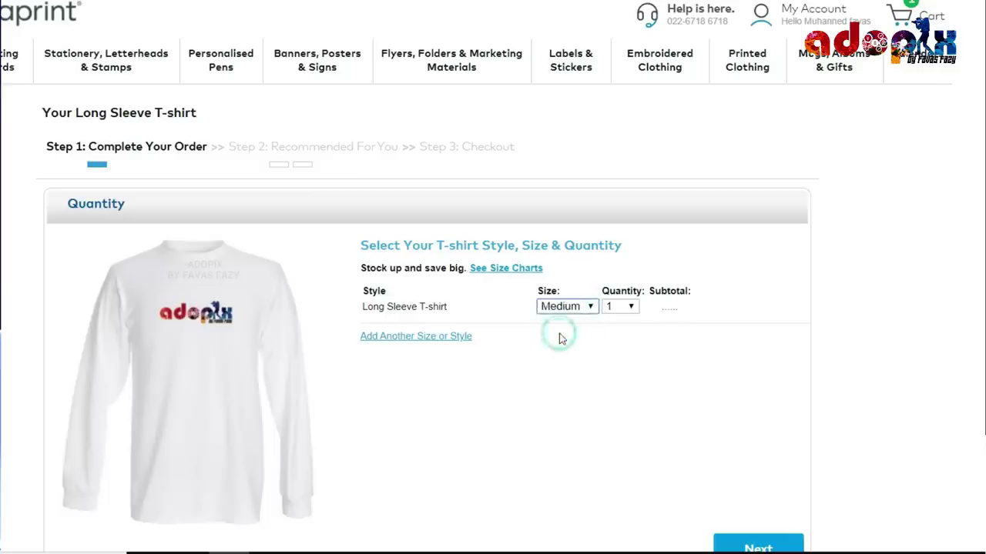
left_click(632, 308)
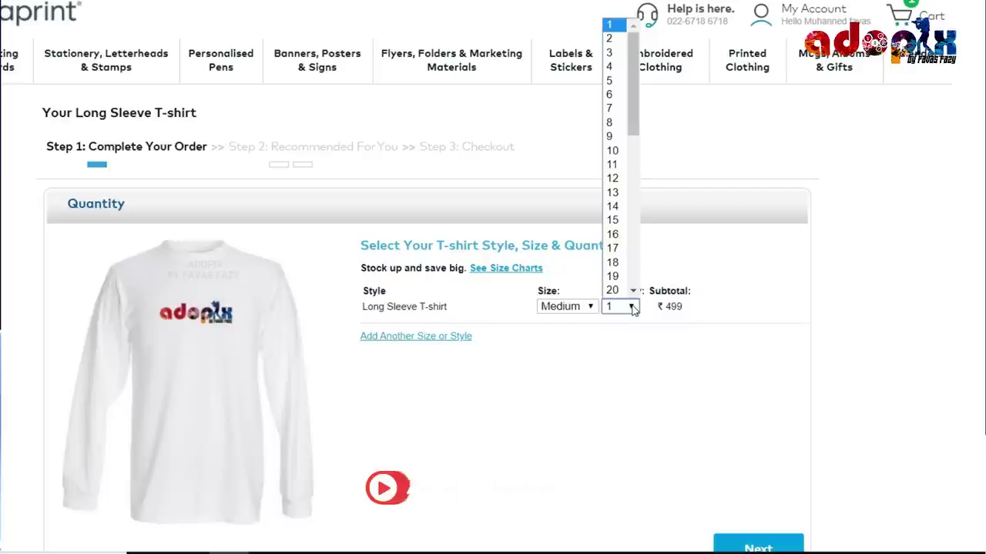
left_click(632, 308)
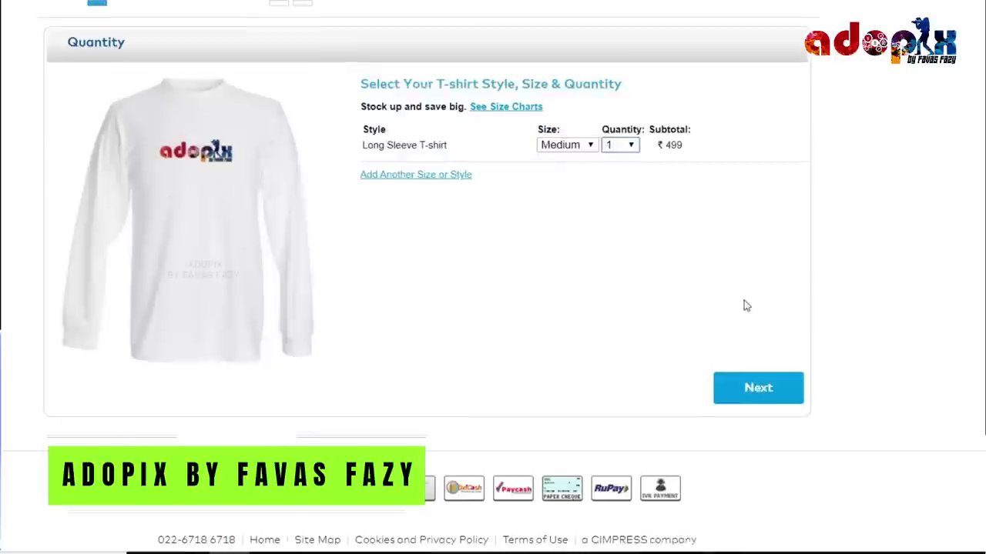
left_click(779, 387)
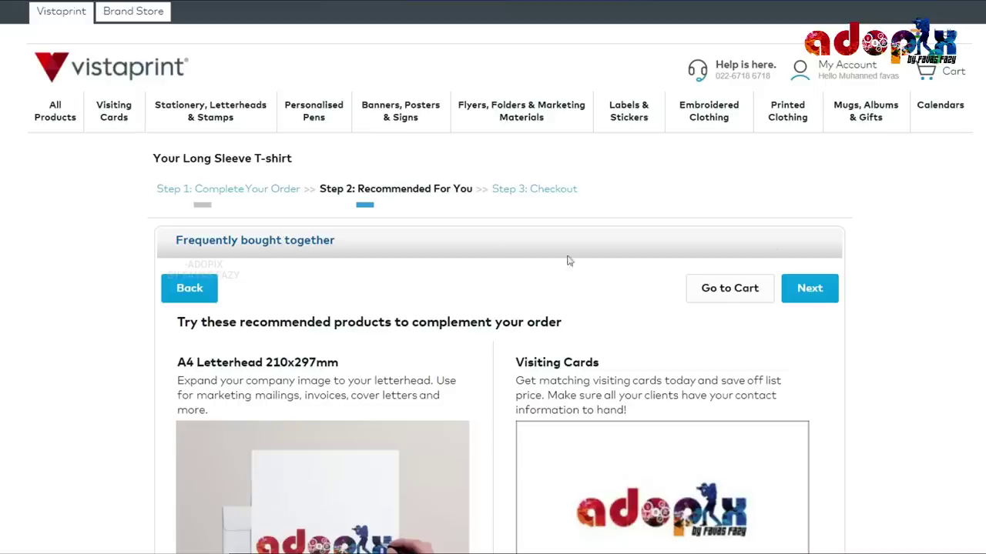
scroll(414, 319, "down", 4)
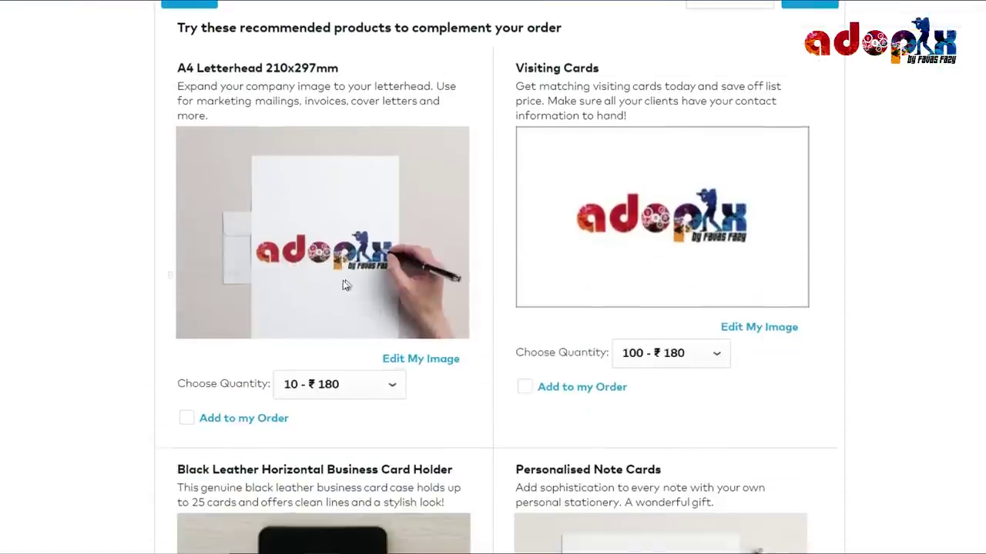
scroll(346, 285, "down", 3)
scroll(701, 385, "down", 4)
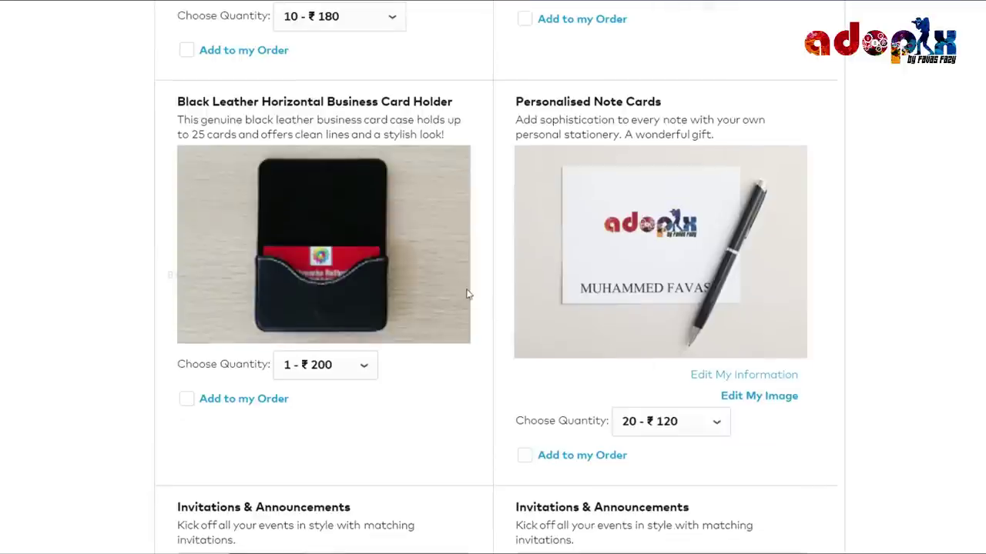
scroll(454, 315, "down", 12)
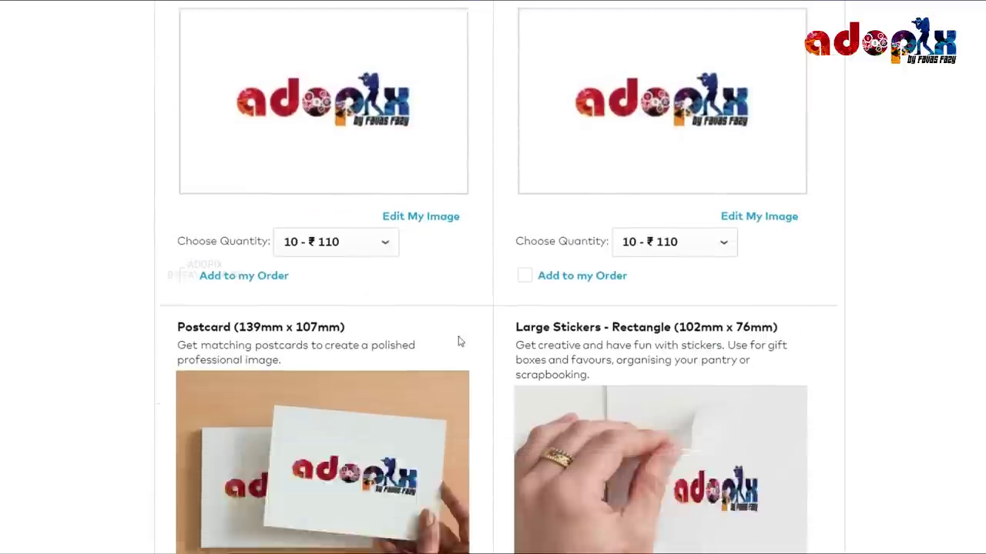
scroll(608, 322, "down", 12)
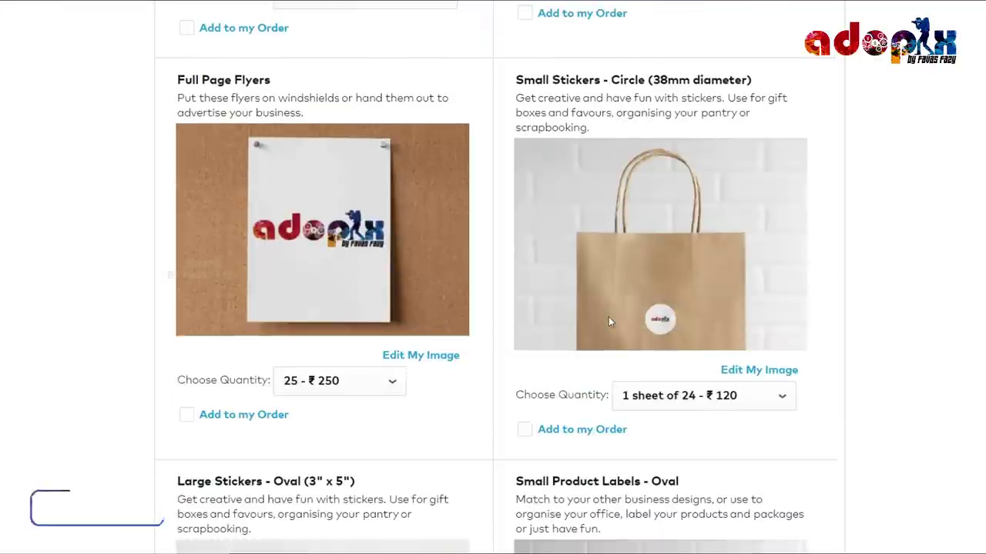
scroll(608, 322, "down", 6)
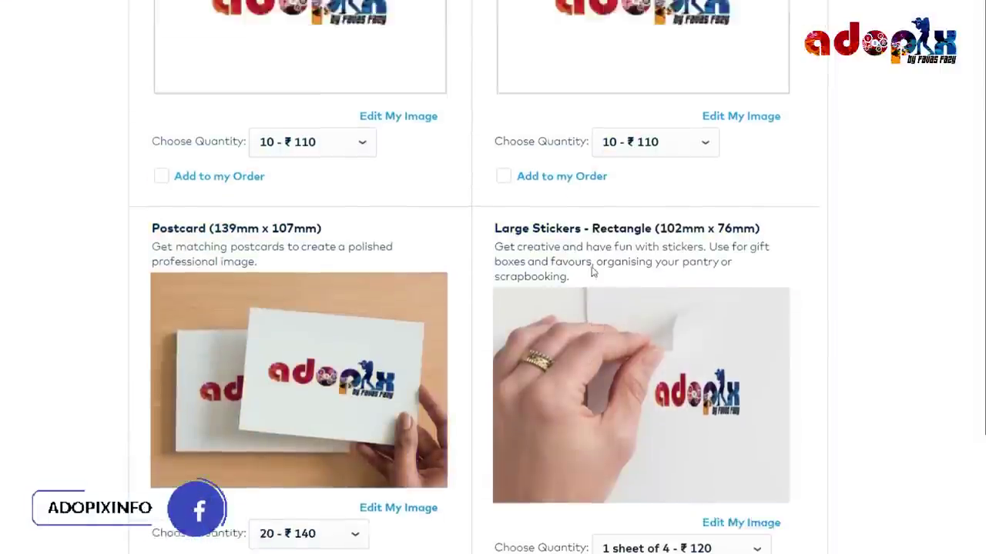
scroll(593, 271, "down", 5)
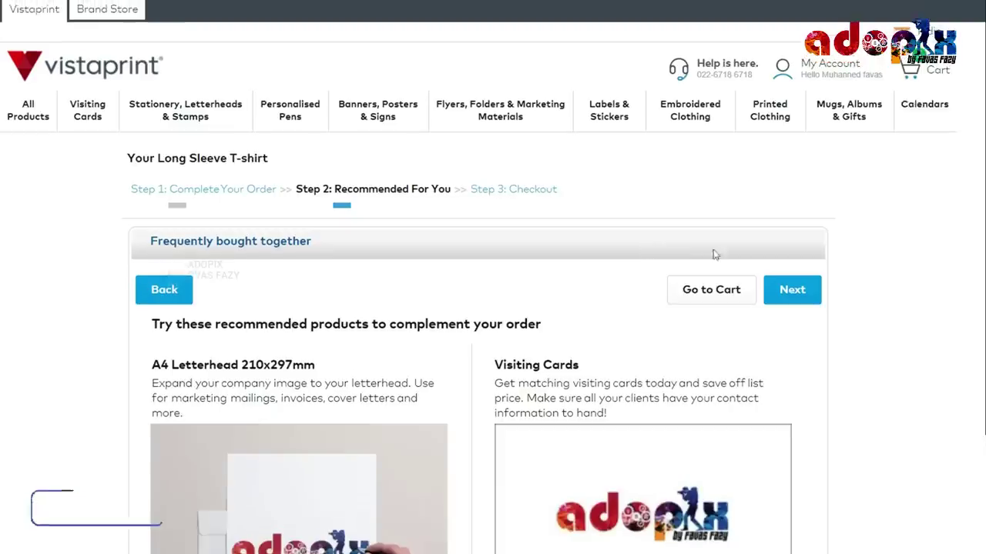
Skip recommended products, check out the ₹499 cart, and pay with Cash on Delivery
left_click(803, 292)
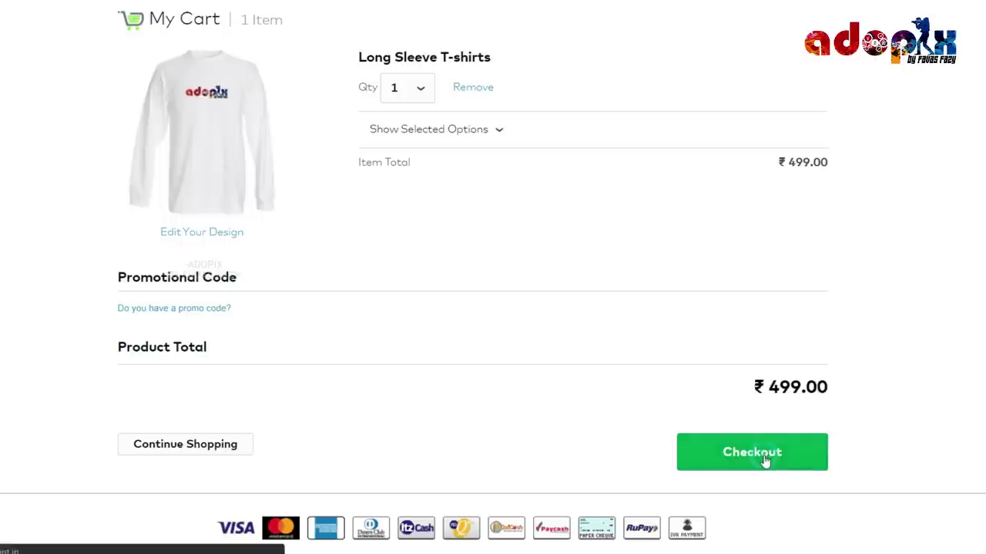
left_click(751, 454)
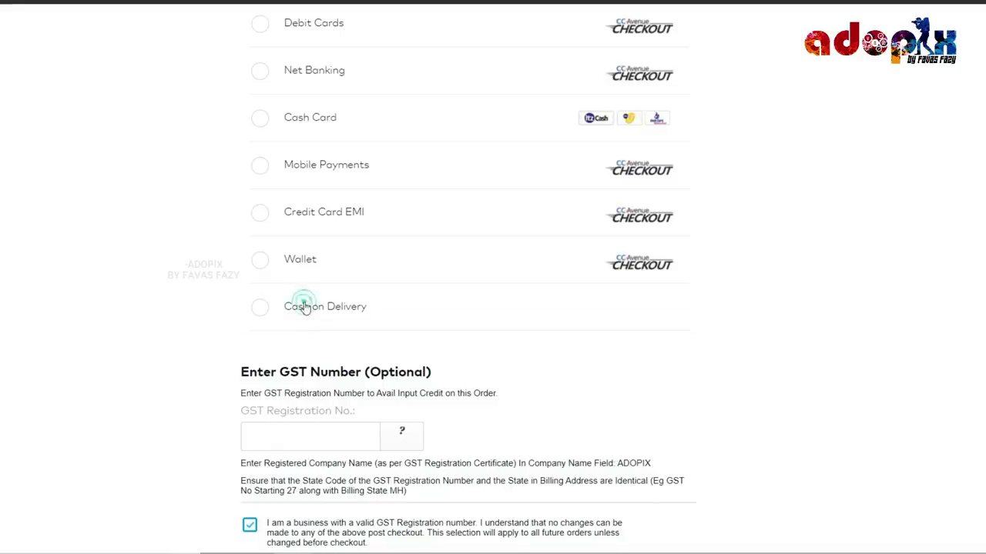
left_click(303, 306)
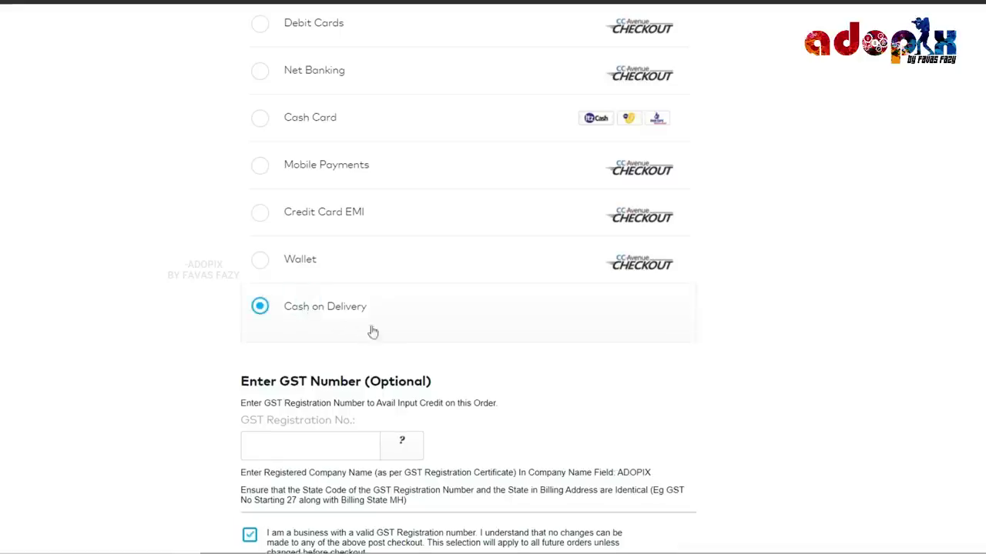
scroll(763, 398, "down", 4)
left_click(610, 373)
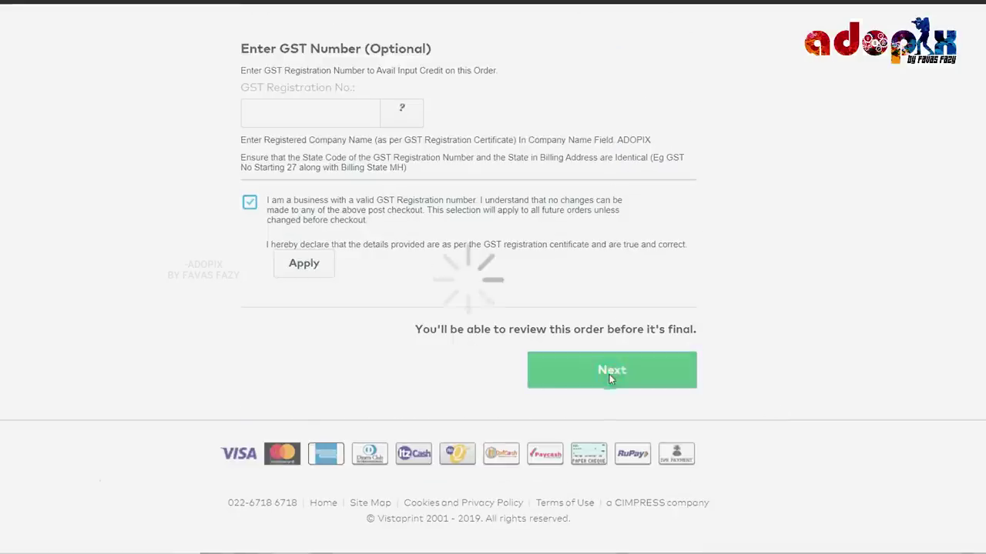